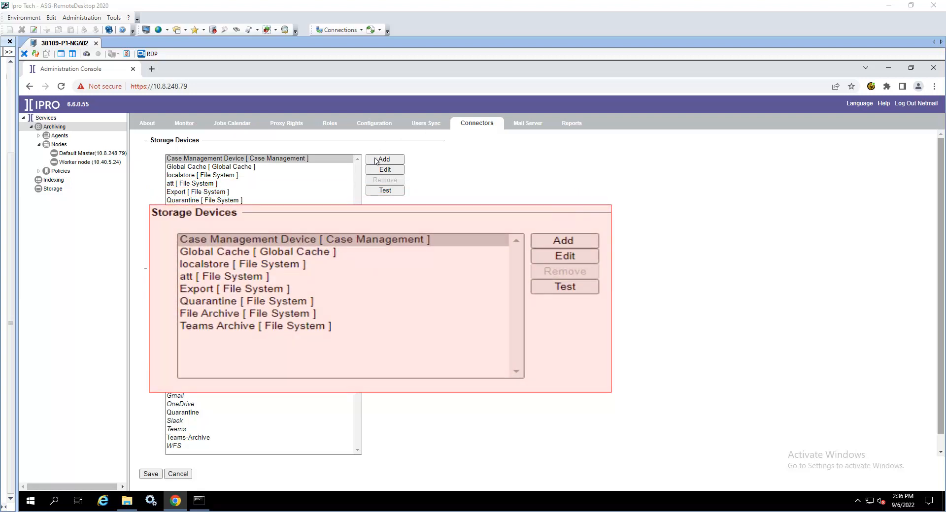
- Add a new storage device of type File System and name it Slack Archive
{"action": "left_click", "coordinate": [375, 160]}
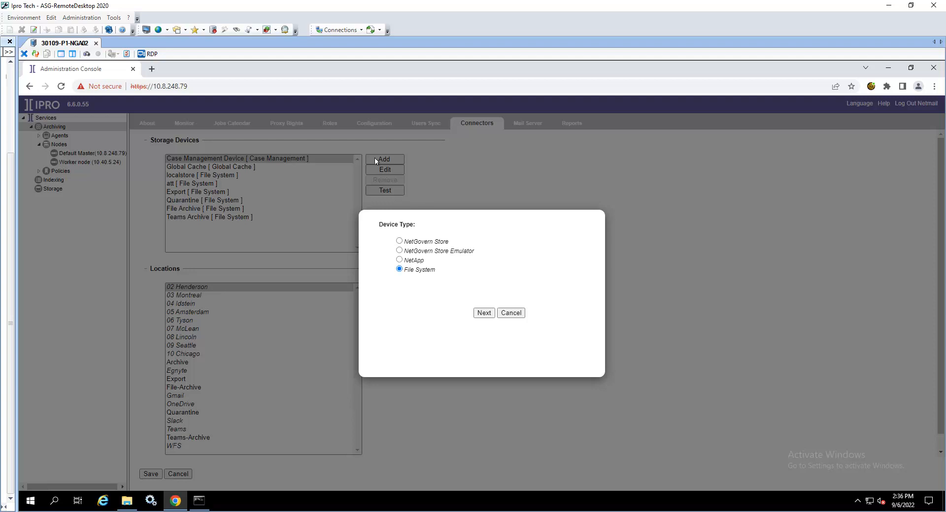
{"action": "left_click", "coordinate": [478, 309]}
{"action": "left_click", "coordinate": [483, 314]}
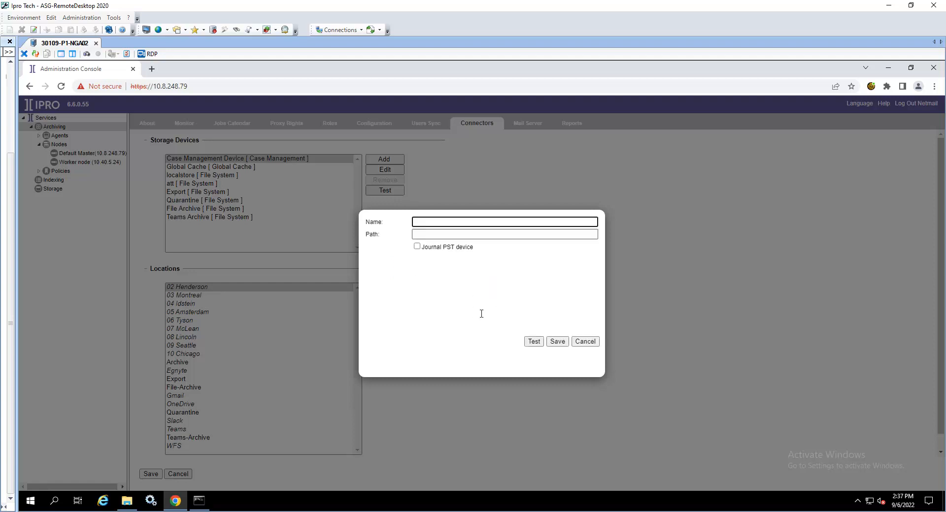
{"action": "type", "text": "Slack Archive"}
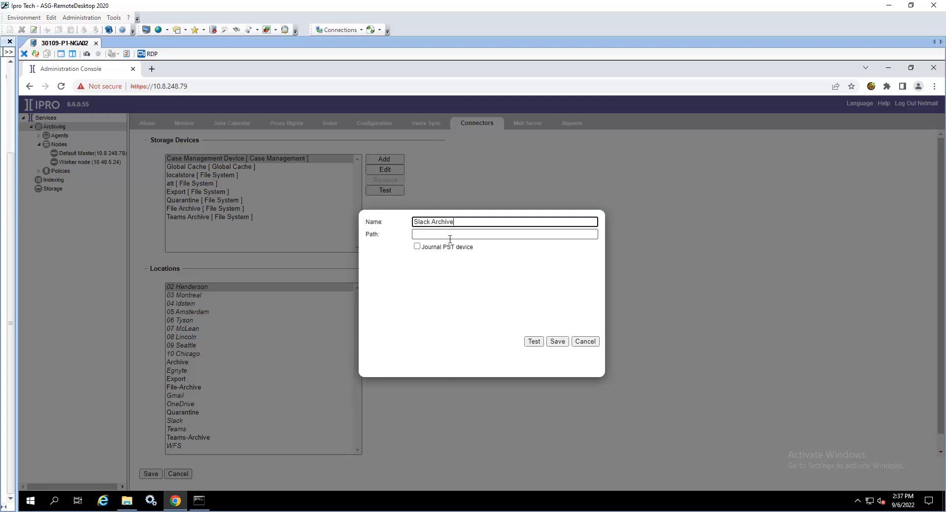
- Copy the Slack Archive folder's network path from File Explorer into the device path: \\30109-wfs01\p1-d1\_NETGOVERN\Slack Archive
{"action": "key", "text": "alt+Tab"}
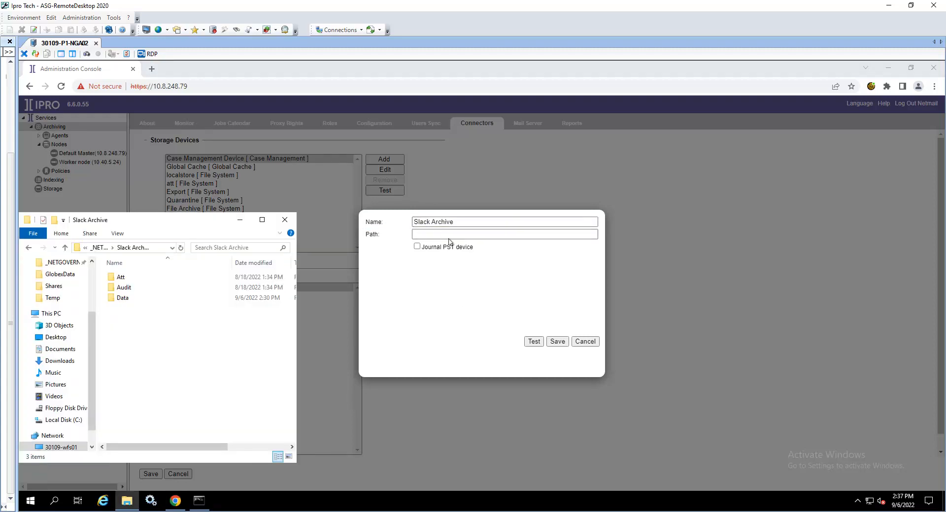
{"action": "left_click", "coordinate": [155, 249]}
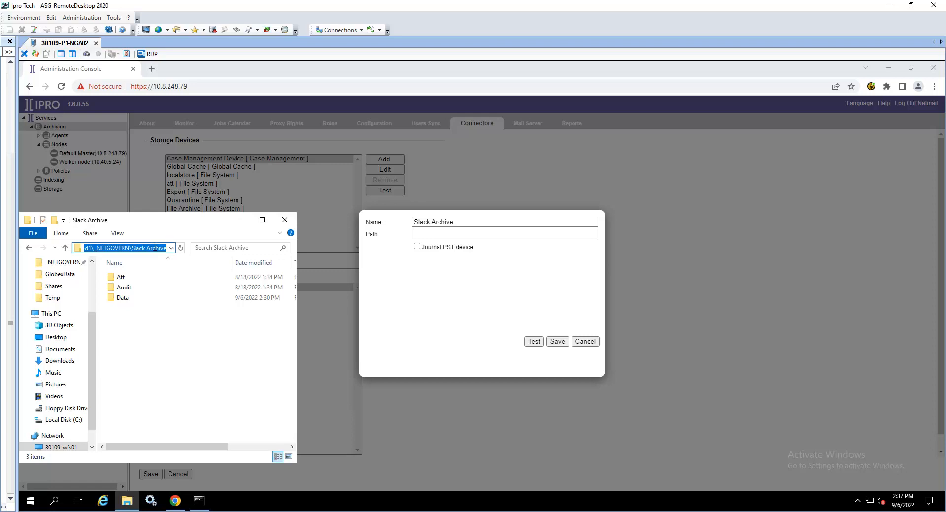
{"action": "left_click", "coordinate": [418, 233]}
{"action": "key", "text": "ctrl+v"}
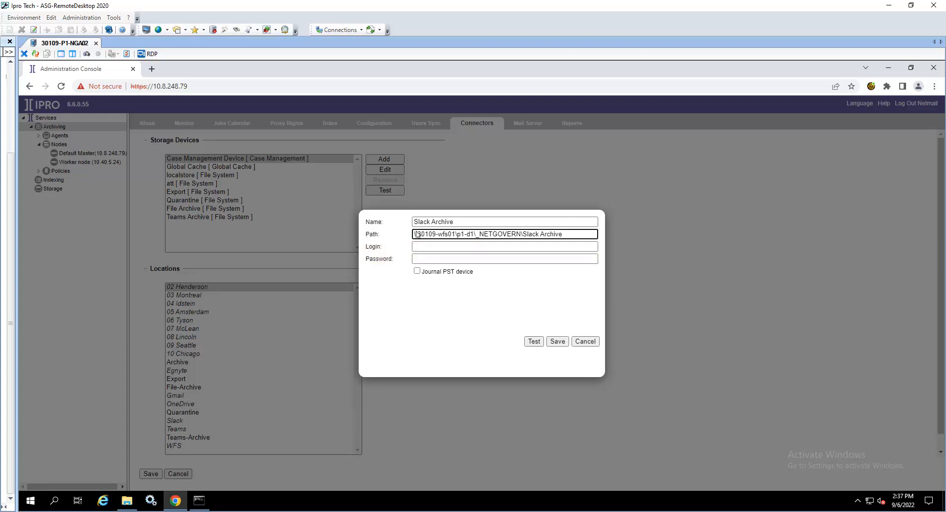
- Enter the service account login and its password for the Slack Archive device
{"action": "key", "text": "Tab"}
{"action": "type", "text": "pcaasnet.local\\30109-p1-svc"}
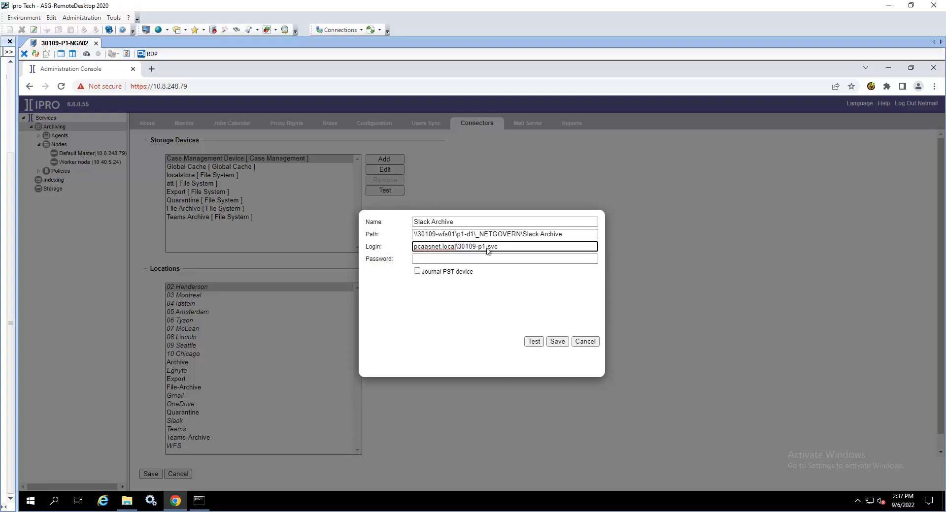
{"action": "left_click", "coordinate": [459, 260]}
{"action": "key", "text": "ctrl+v"}
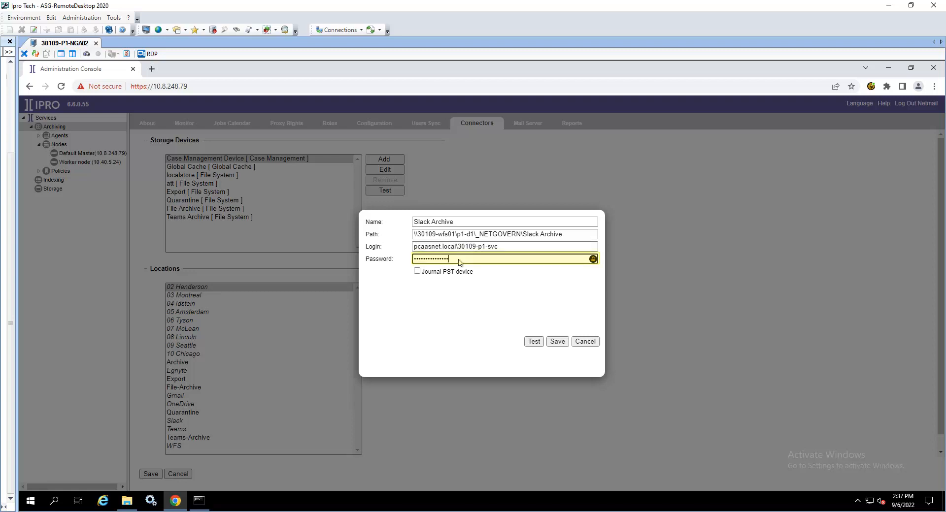
- Test the Slack Archive device's access and save the device
{"action": "left_click", "coordinate": [529, 344]}
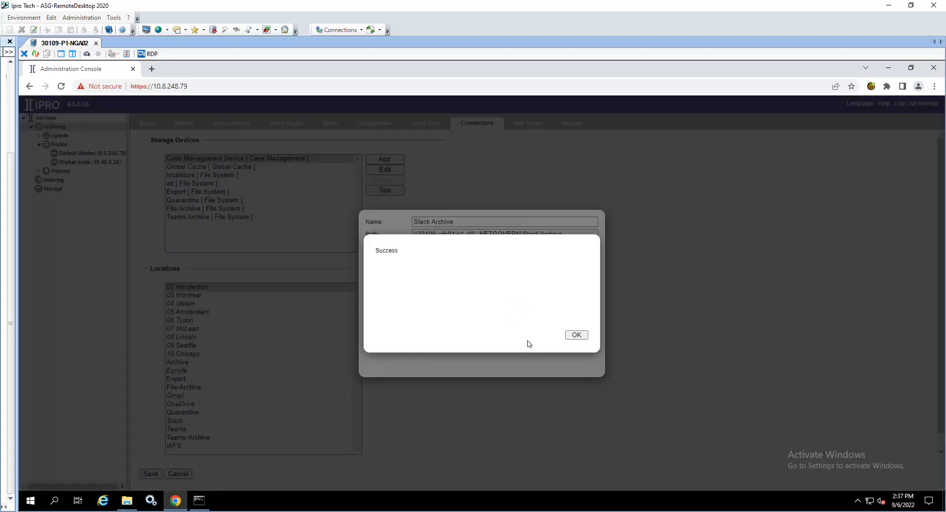
{"action": "left_click", "coordinate": [574, 335]}
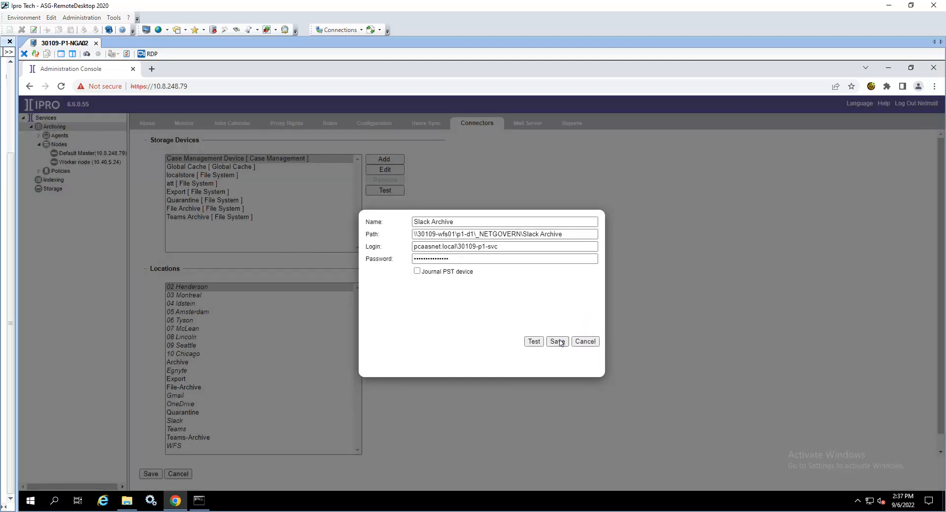
{"action": "left_click", "coordinate": [558, 342]}
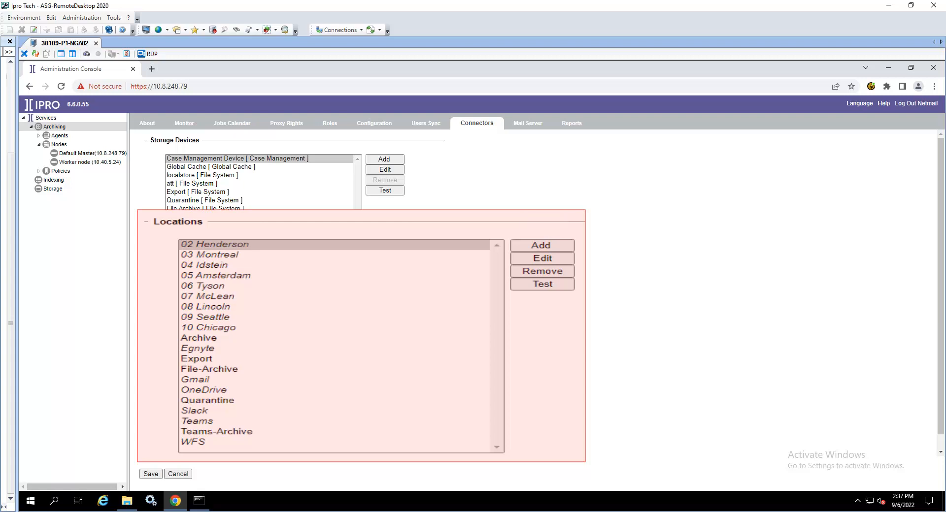
- Add a new storage location in the Slack Archive data format and name it Slack Archive
{"action": "left_click", "coordinate": [394, 290]}
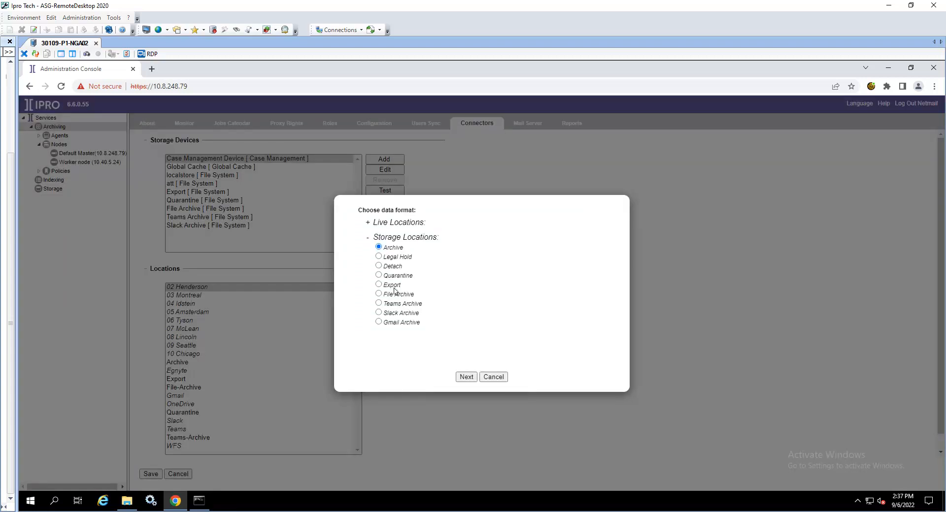
{"action": "left_click", "coordinate": [379, 312]}
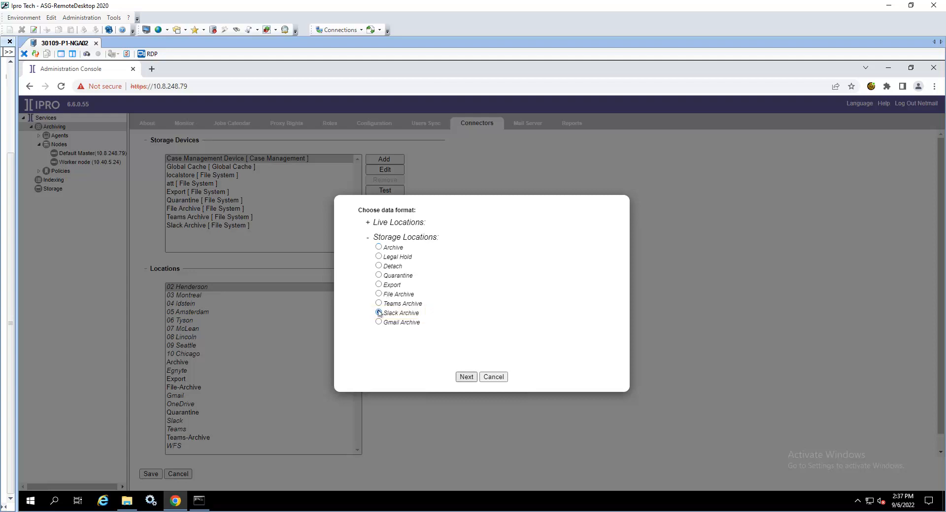
{"action": "left_click", "coordinate": [465, 377]}
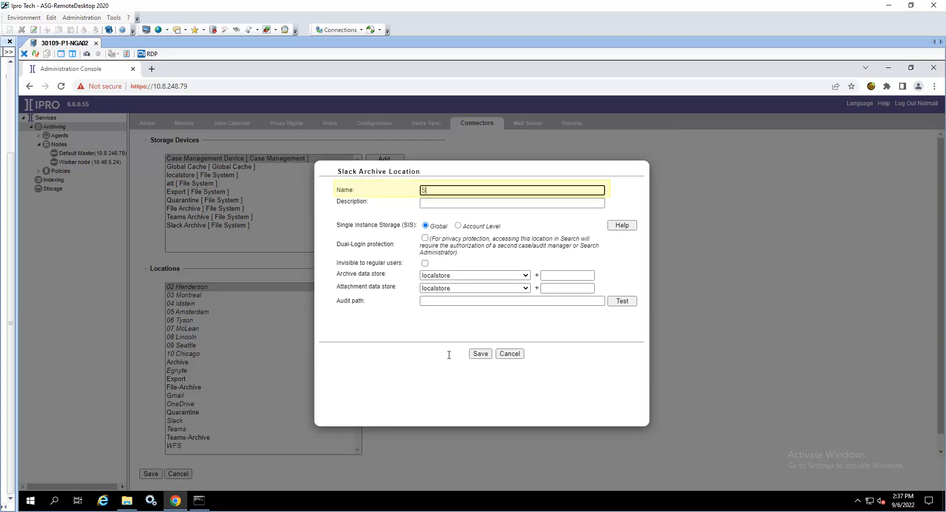
{"action": "type", "text": "Slack Archive"}
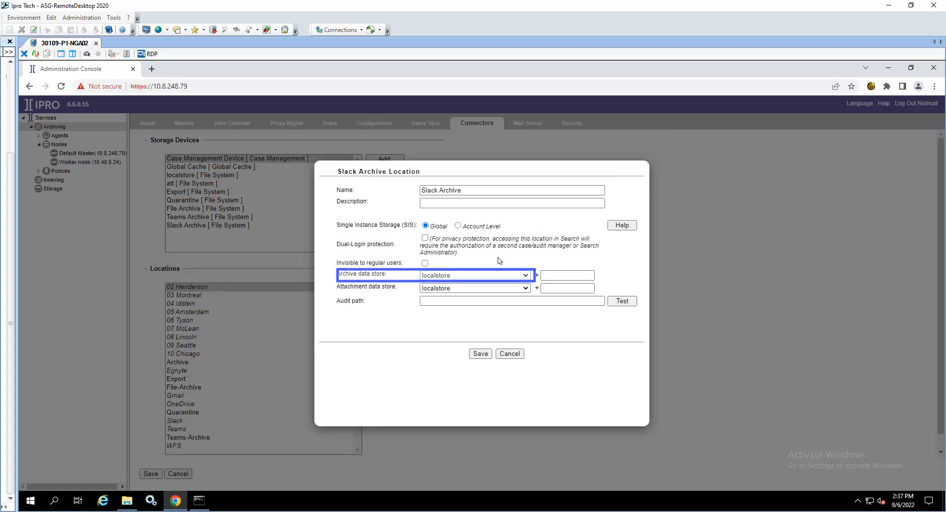
- Set the location's archive data store to the Slack Archive device with the subfolder Data
{"action": "left_click", "coordinate": [525, 276]}
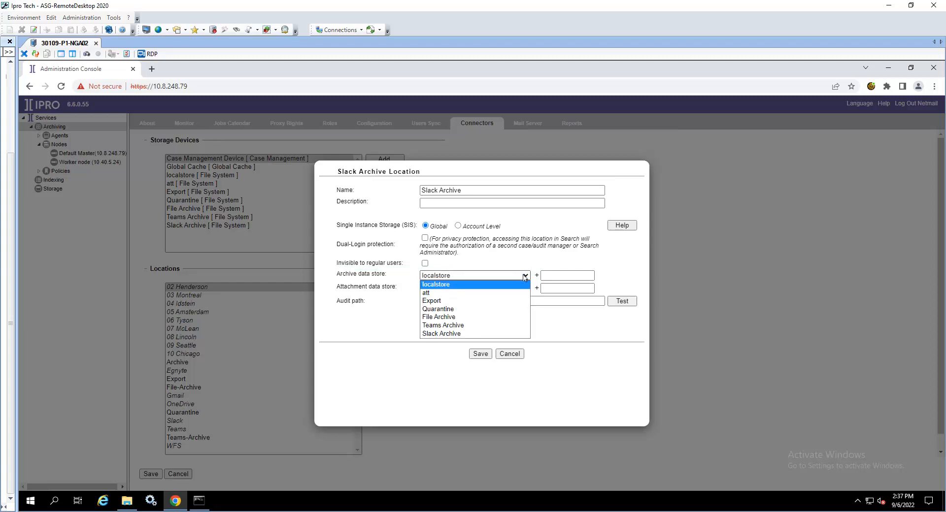
{"action": "left_click", "coordinate": [468, 334]}
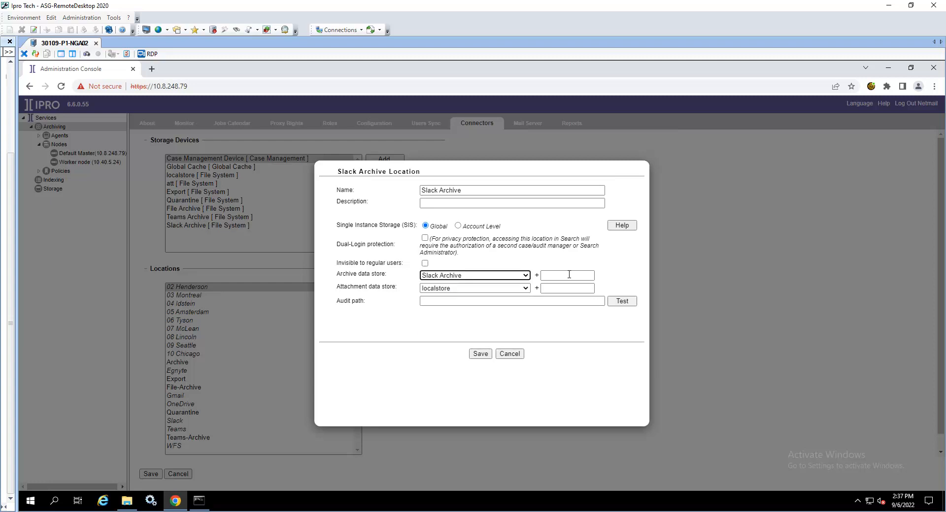
{"action": "left_click", "coordinate": [569, 274]}
{"action": "type", "text": "Data"}
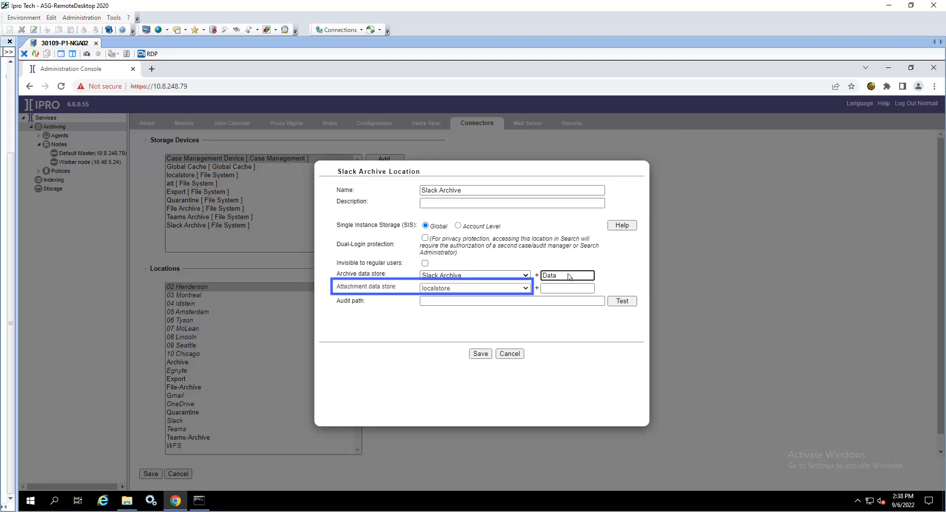
- Set the location's attachment data store to the Slack Archive device with the subfolder Att
{"action": "left_click", "coordinate": [502, 290]}
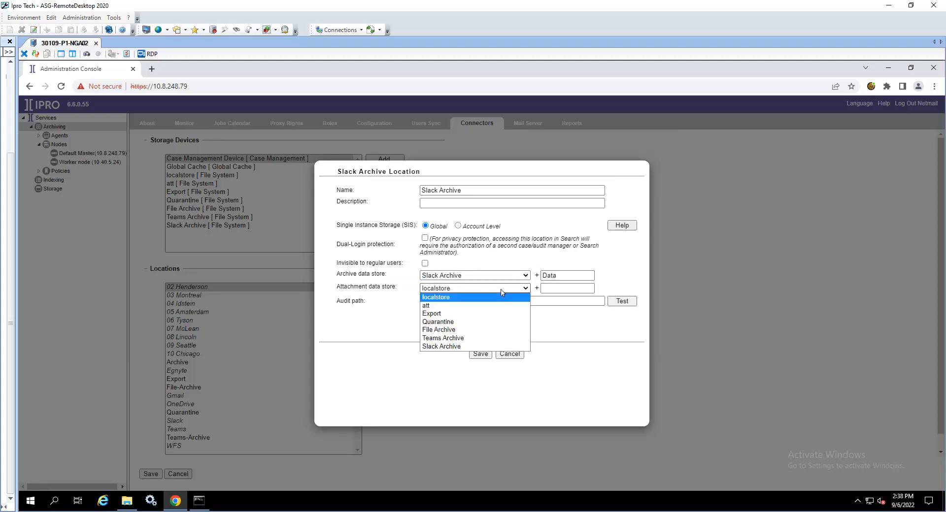
{"action": "left_click", "coordinate": [474, 347]}
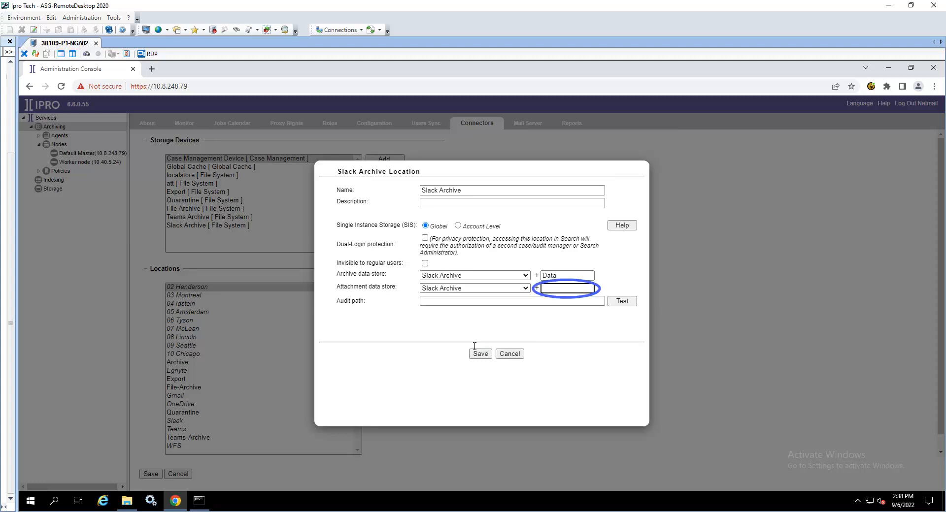
{"action": "left_click", "coordinate": [550, 290]}
{"action": "type", "text": "Att"}
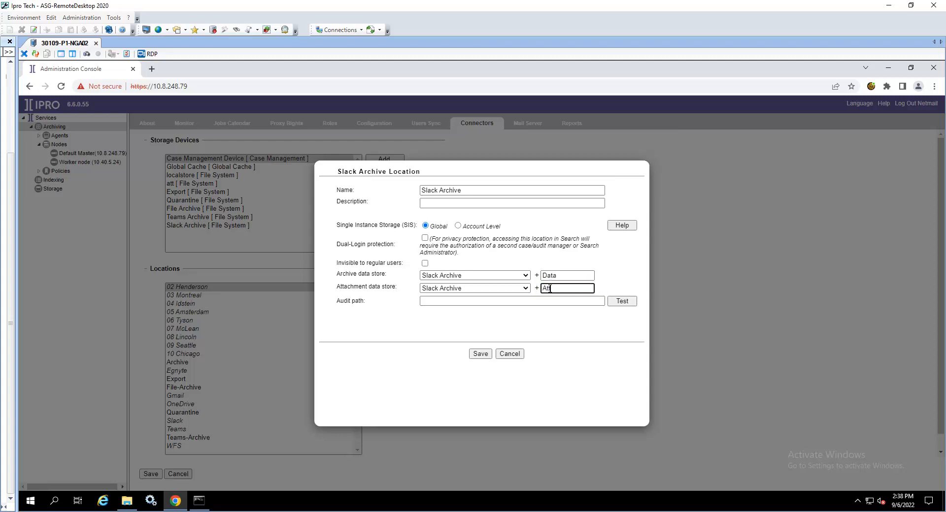
- Copy the Audit folder's network path from File Explorer into the location's audit path: \\30109-wfs01\p1-d1\_NETGOVERN\Slack Archive\Audit
{"action": "key", "text": "alt+Tab"}
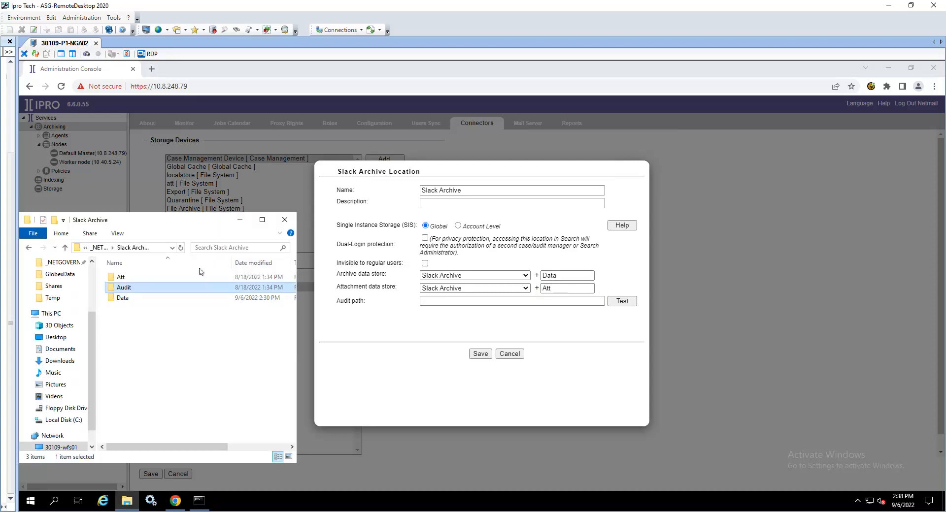
{"action": "key", "text": "Return"}
{"action": "left_click", "coordinate": [157, 247]}
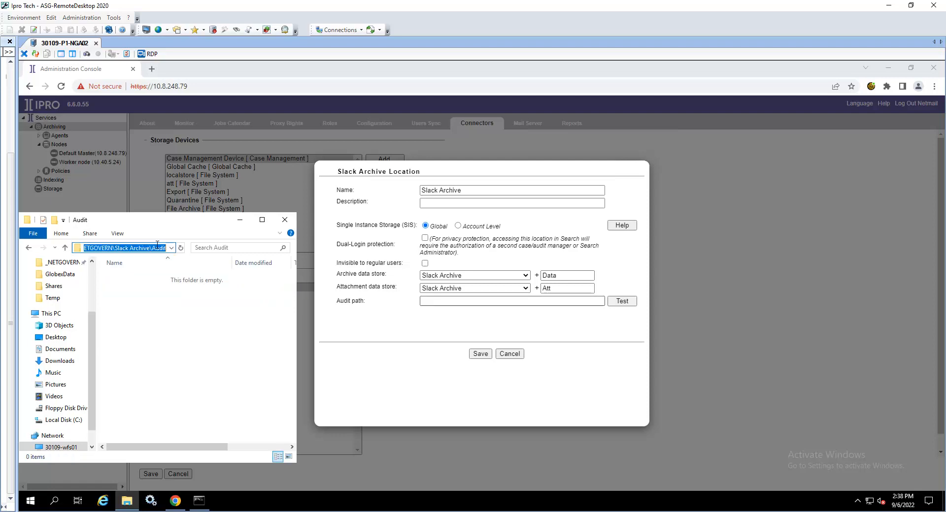
{"action": "left_click", "coordinate": [427, 300]}
{"action": "key", "text": "ctrl+v"}
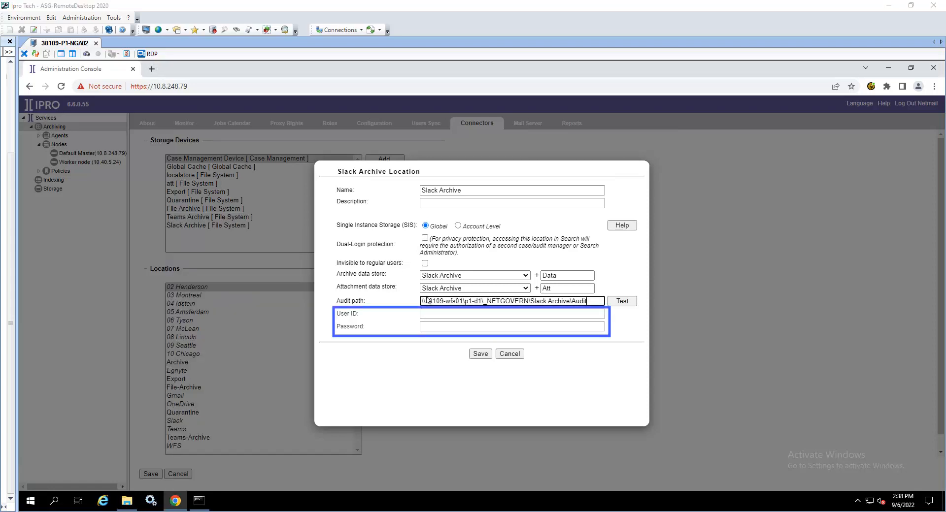
- Enter the service account user ID and its password for the audit path, and test the access
{"action": "left_click", "coordinate": [511, 318]}
{"action": "type", "text": "pcaasnet.local\\30109-p1-svc"}
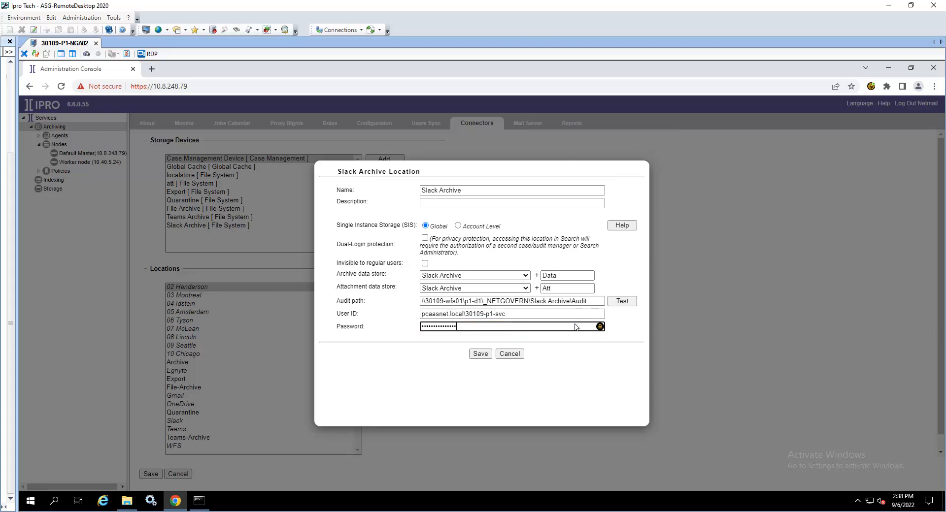
{"action": "left_click", "coordinate": [623, 302]}
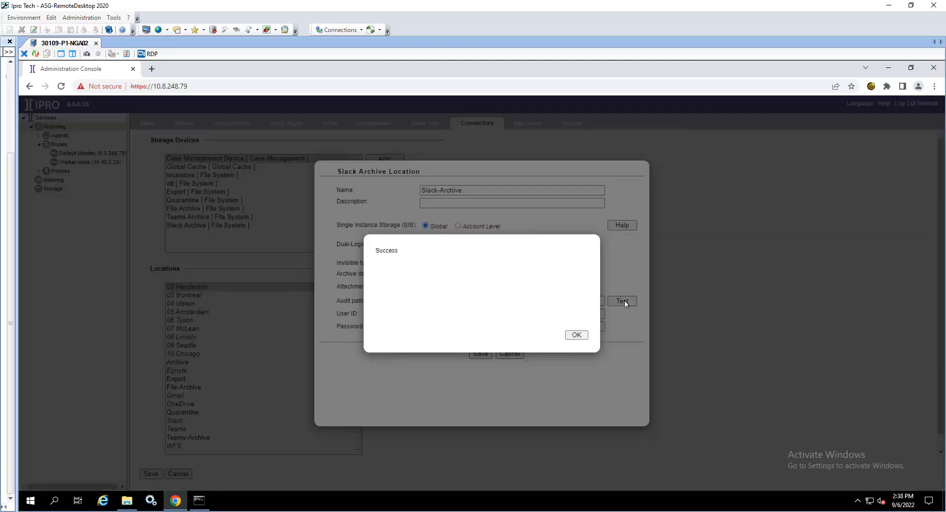
{"action": "left_click", "coordinate": [577, 335]}
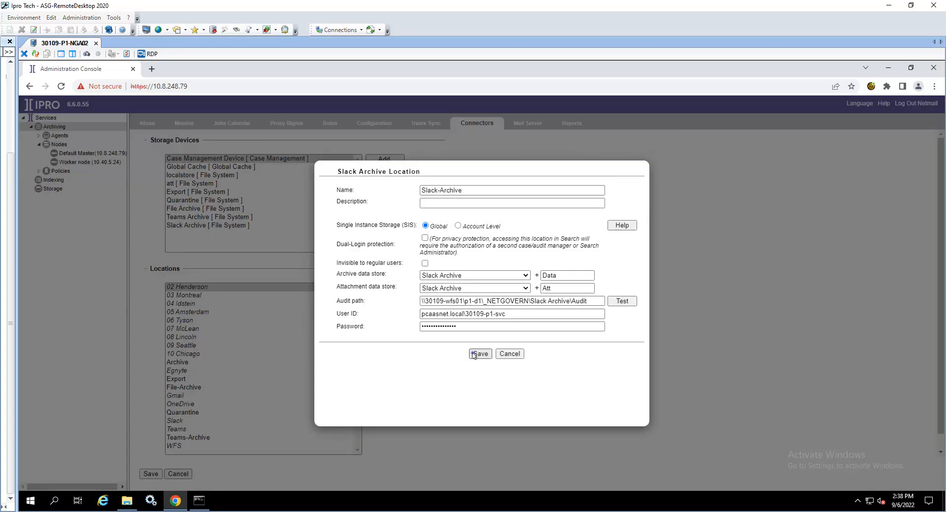
- Save the location as Slack-Archive and save the connector settings
{"action": "left_click", "coordinate": [476, 353]}
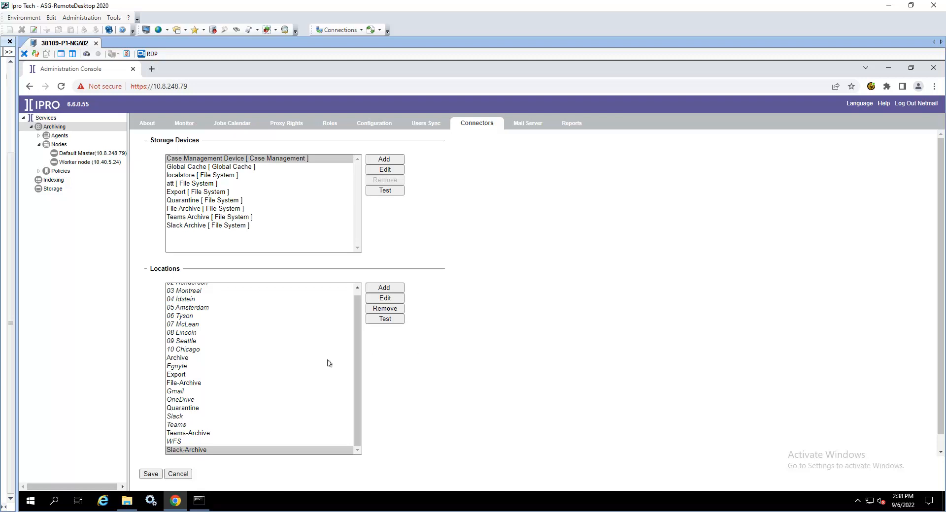
{"action": "left_click", "coordinate": [142, 474]}
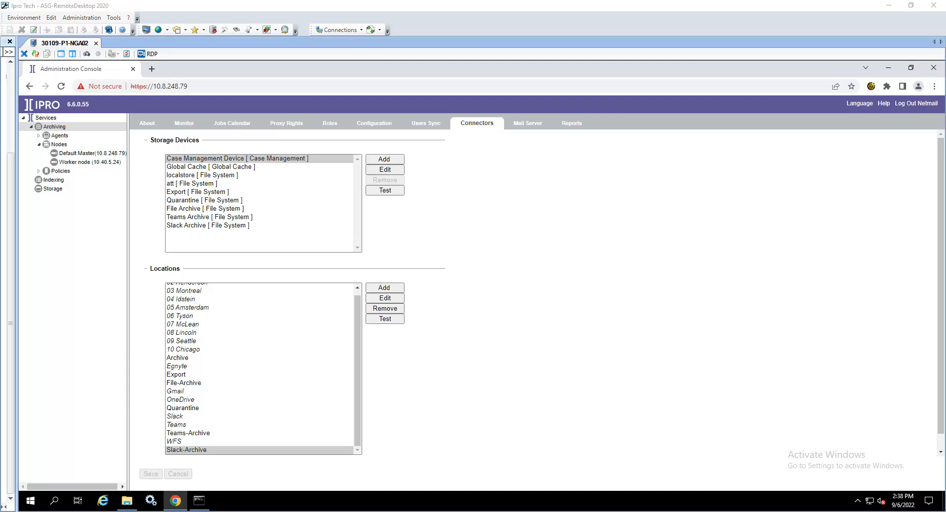